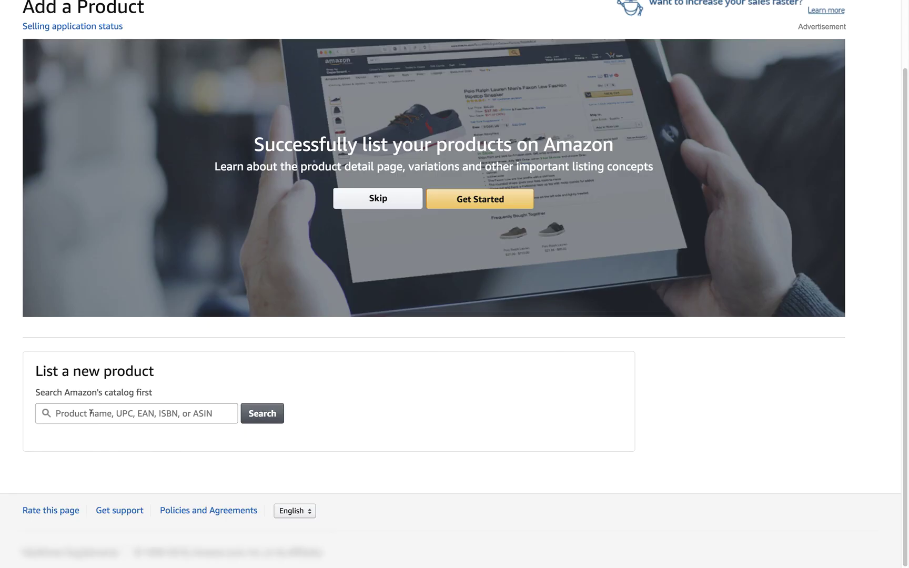
Step: Search Amazon's catalog for "Mini Bike Pump" and dismiss the first-product guide
click(90, 412)
text(Mini Bike Pump)
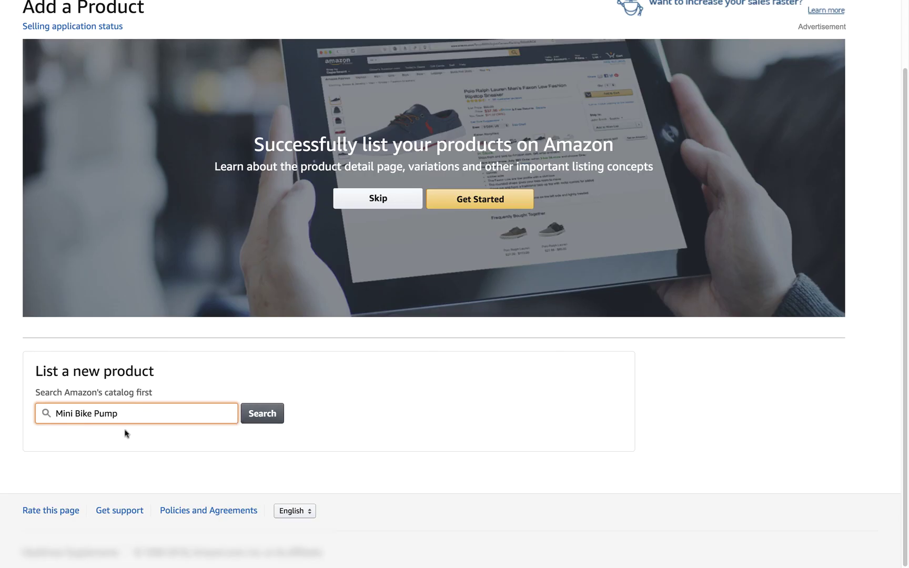
click(243, 415)
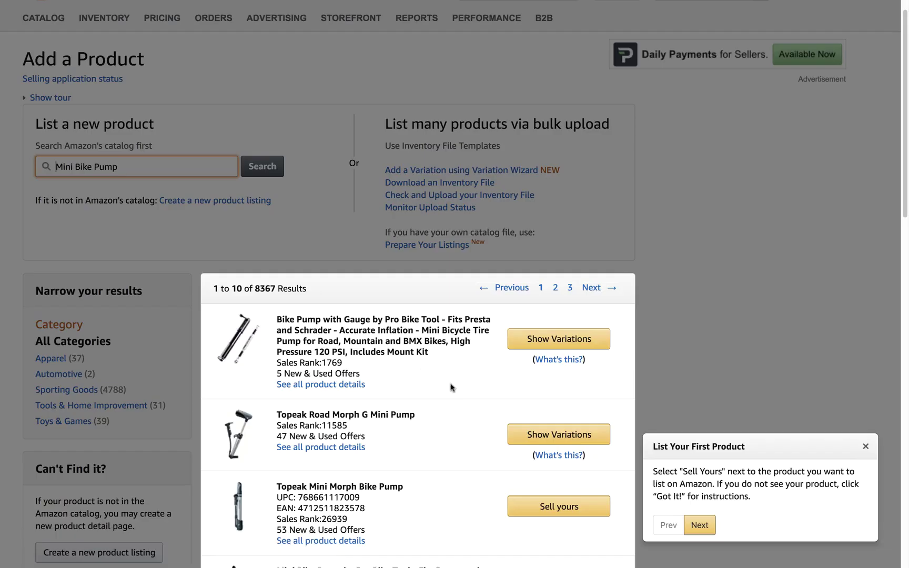
click(866, 449)
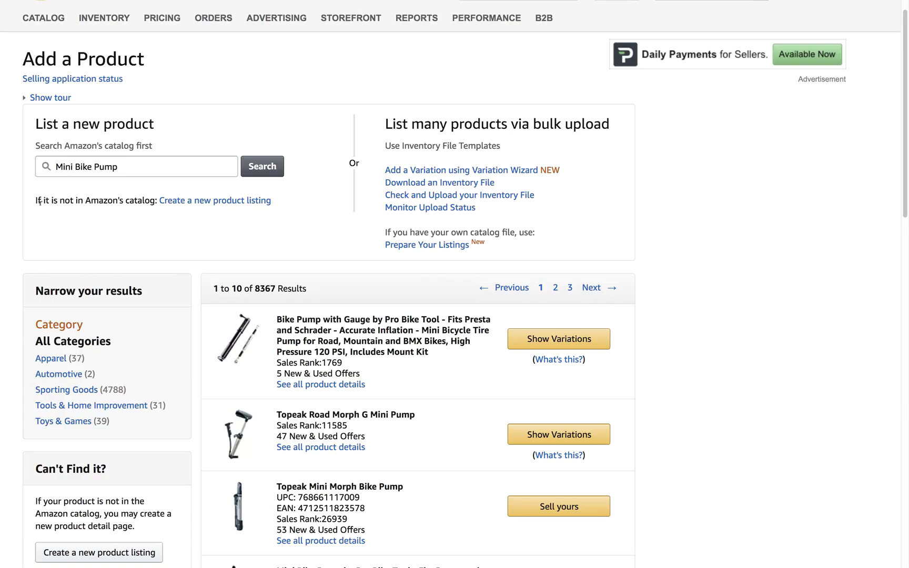
Step: Start a new product listing and classify it under Sporting Goods as Frame Mount Bike Pumps, using a category search for "Mini Bike Pump"
click(198, 206)
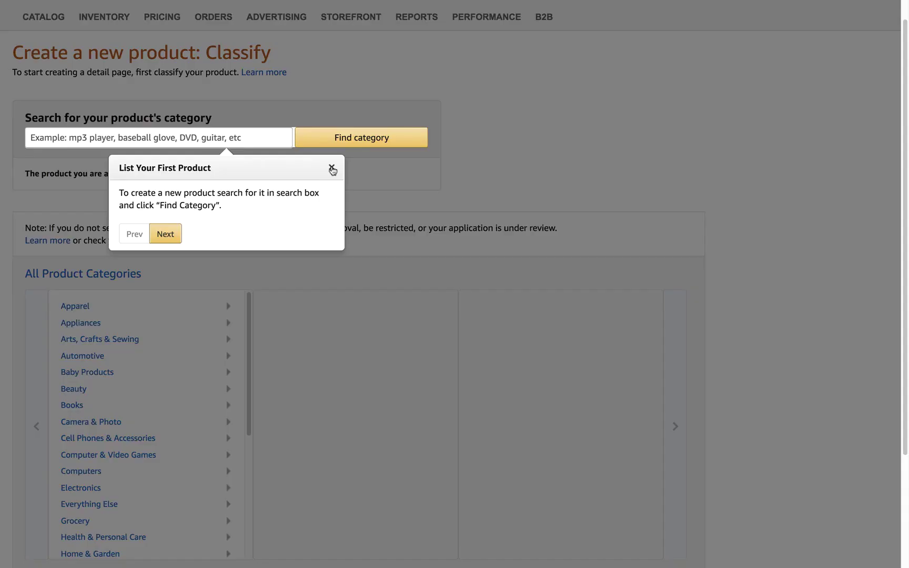
click(332, 168)
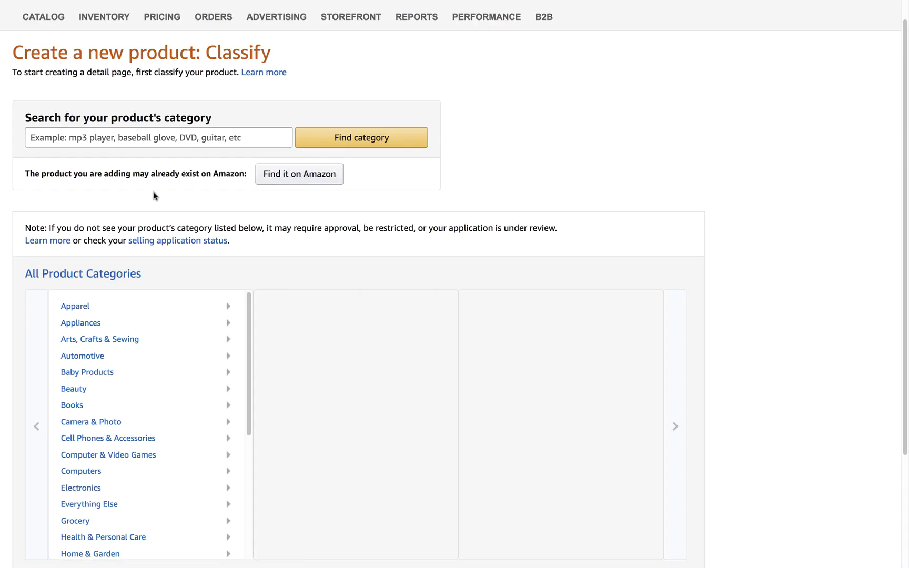
click(148, 137)
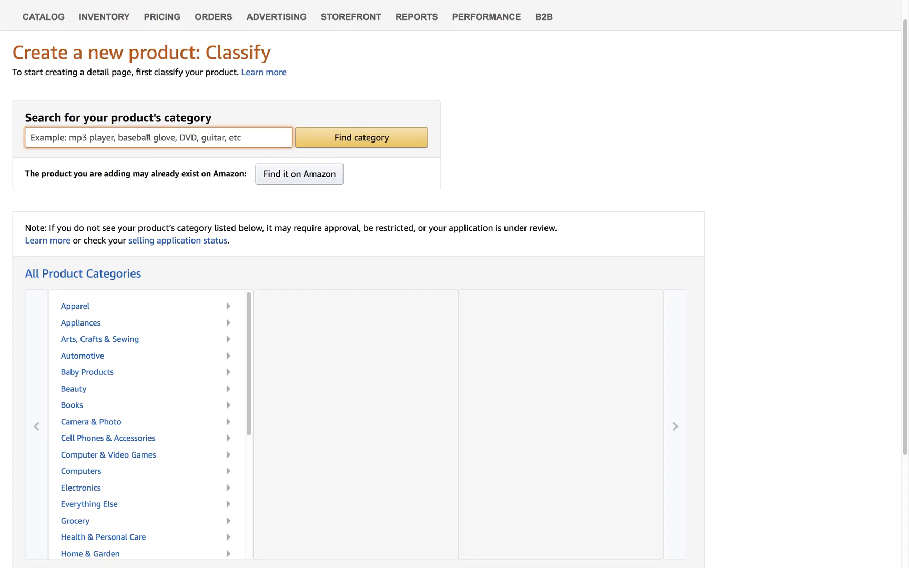
click(148, 138)
click(149, 158)
click(361, 140)
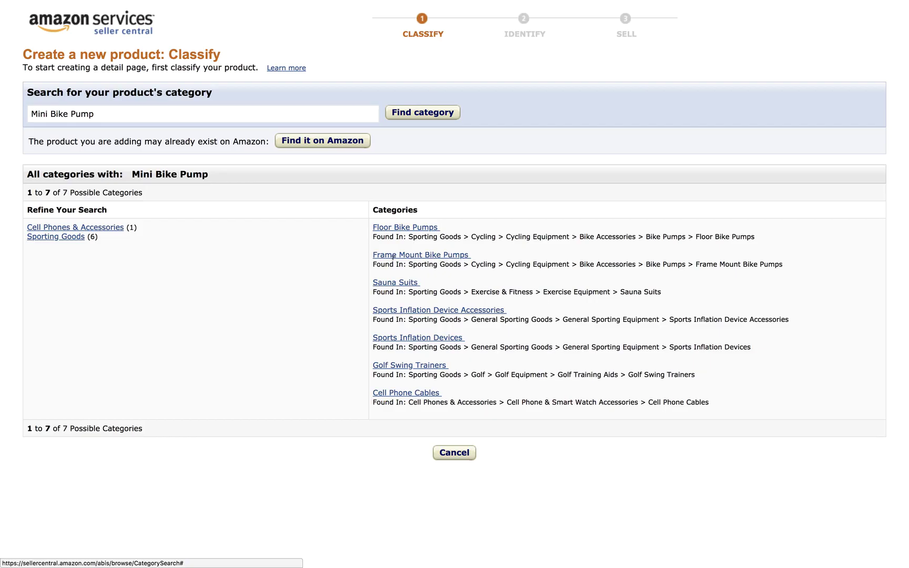
click(67, 238)
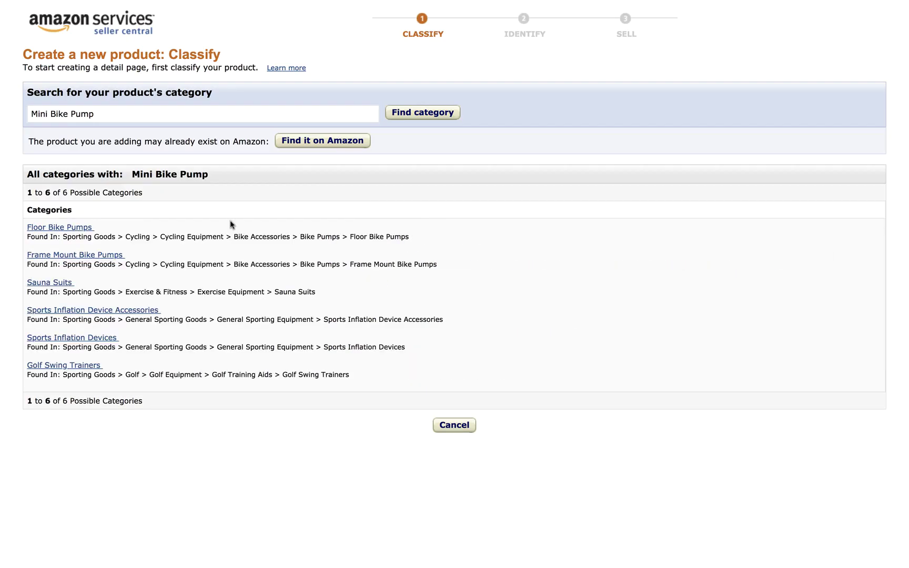
click(74, 256)
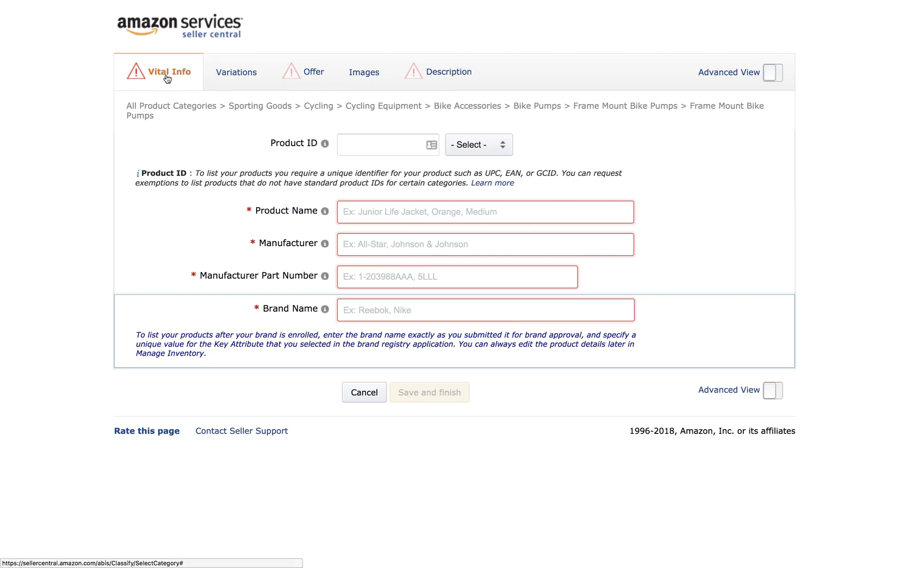
Step: Enter the product name "Mini Bike Pump by Outdoor Squared" and set both manufacturer and brand name to "Outdoor Squared"
click(392, 206)
text(Mini Bike Pump by Outdoor Squared)
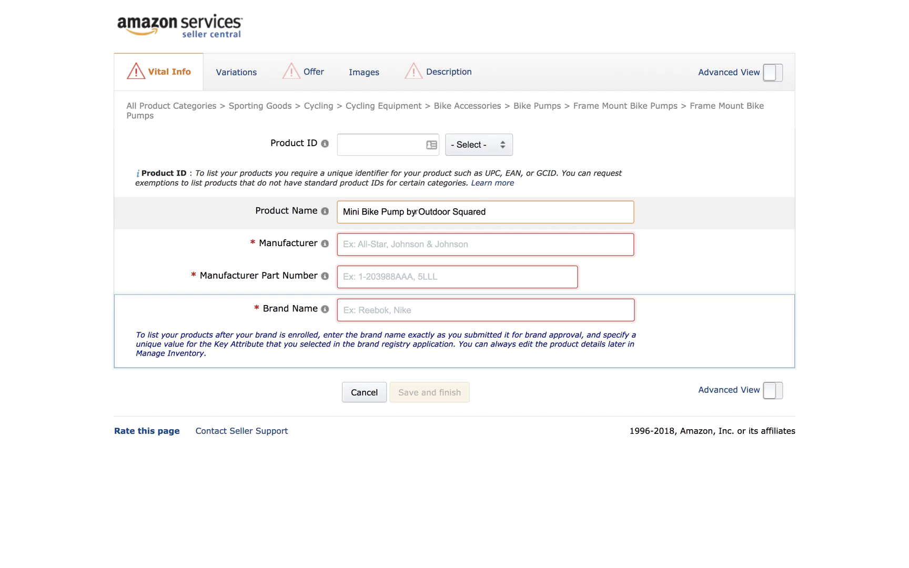
click(358, 241)
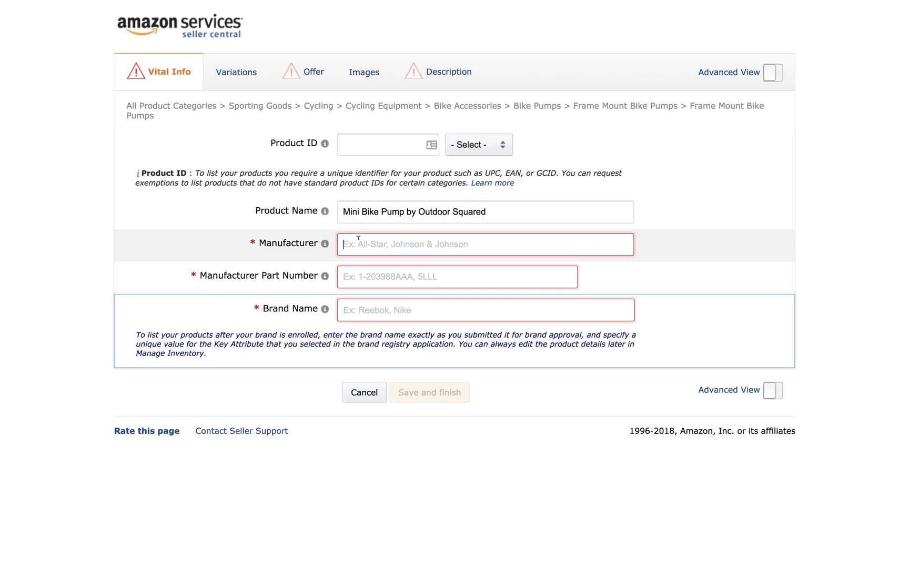
text(Outdoor Squared)
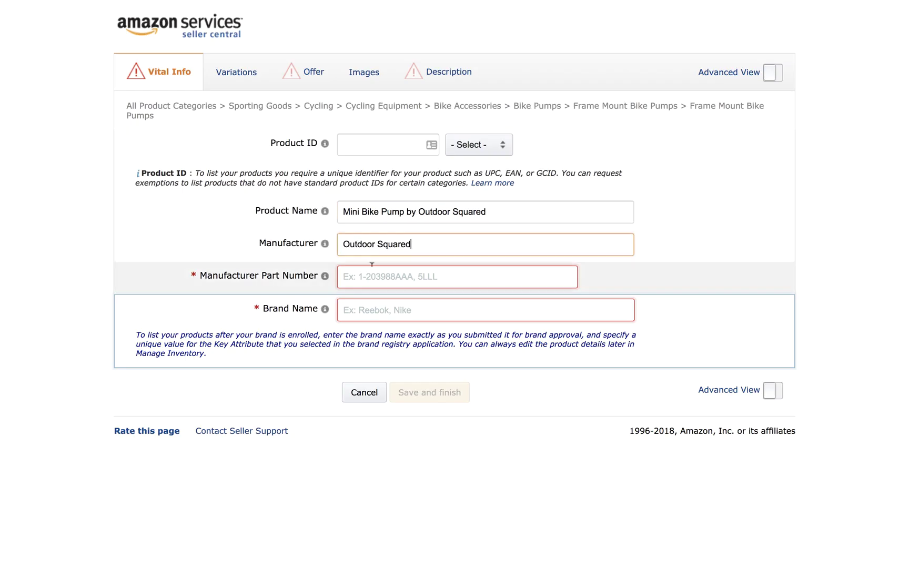
click(357, 311)
text(Outdoor Squared)
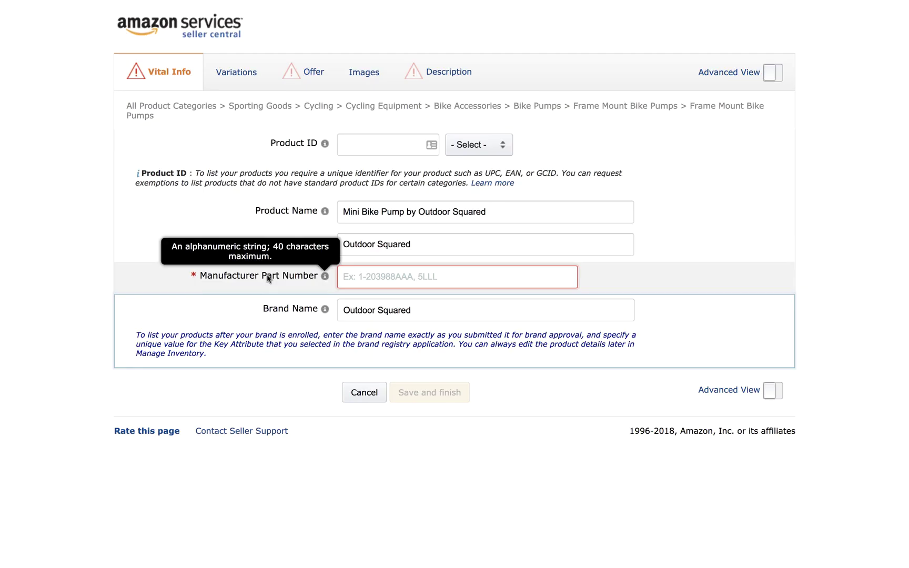
Step: Set the manufacturer part number to OSMBP00001 and switch the listing form to Advanced View
click(348, 274)
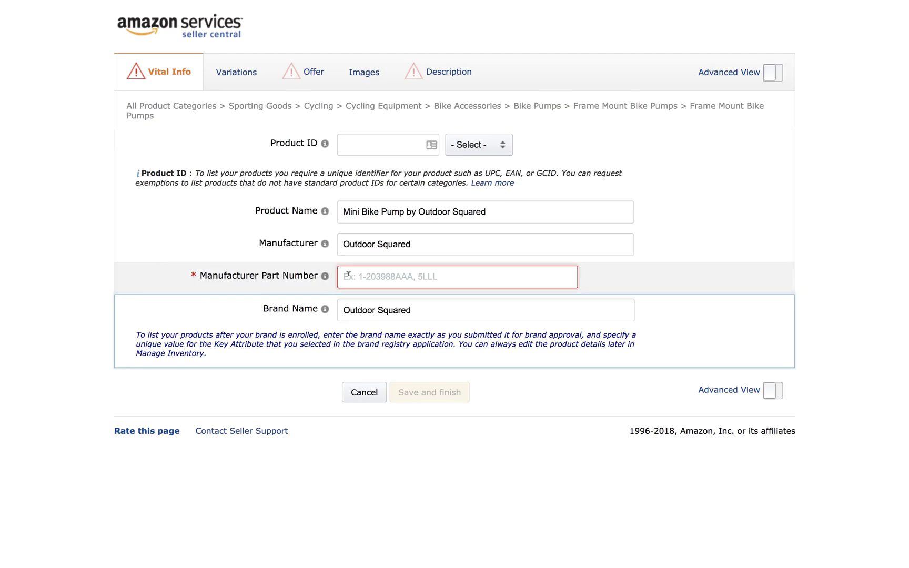
text(OS)
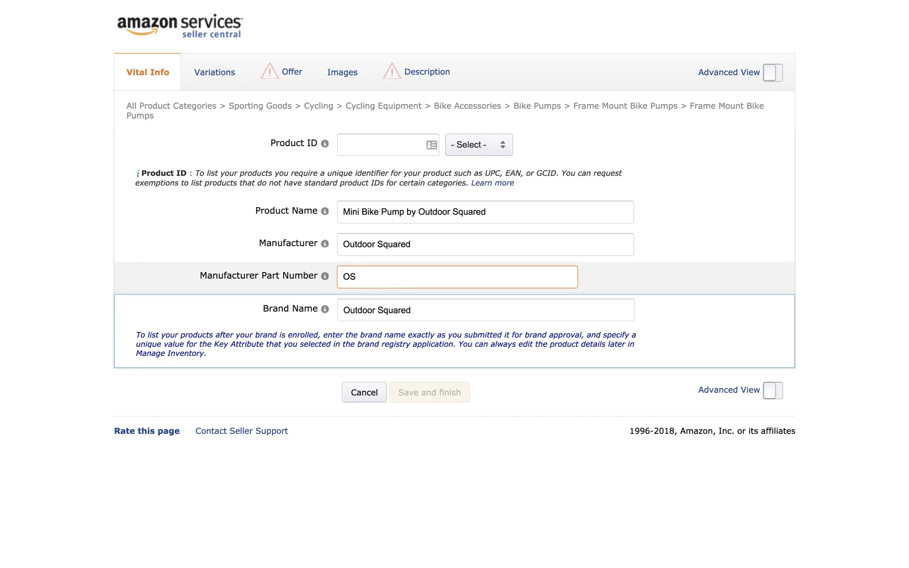
text(MBP00001)
mouse_move(266, 283)
click(232, 309)
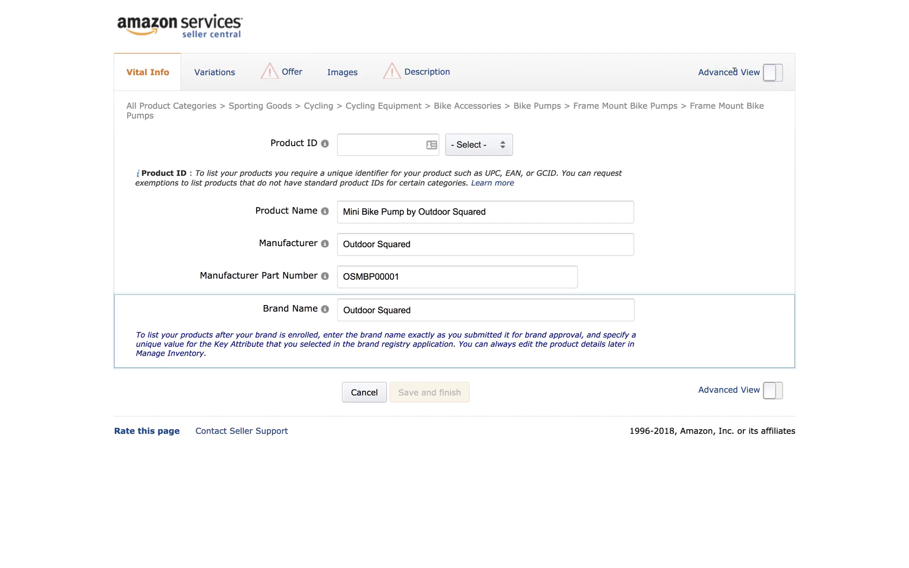
click(769, 75)
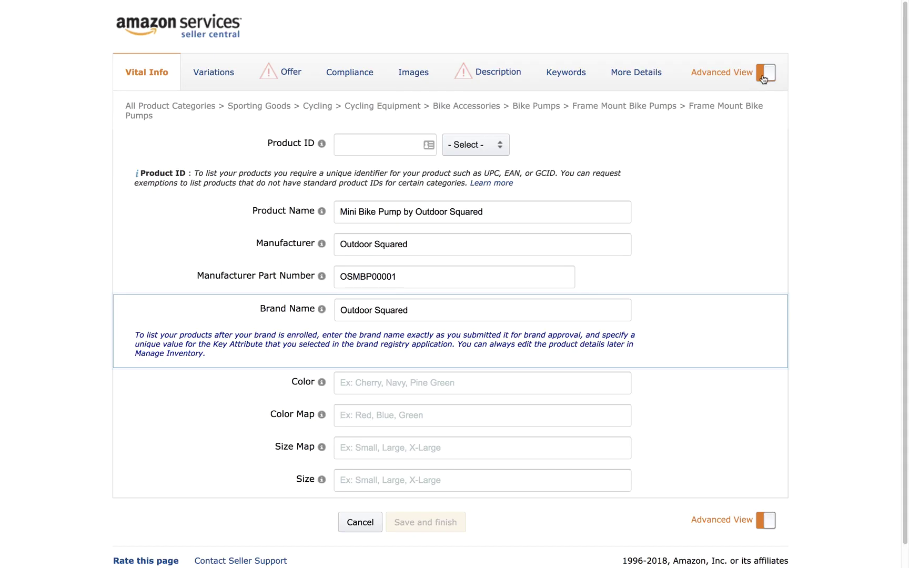
Step: In the listing's offer details, set the price to $19.99 and the condition to New
click(288, 74)
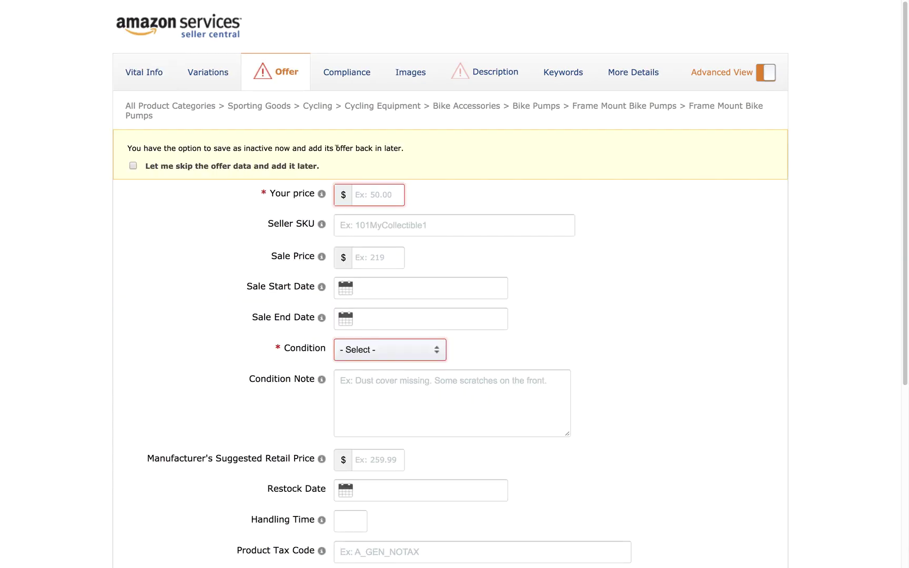
click(360, 194)
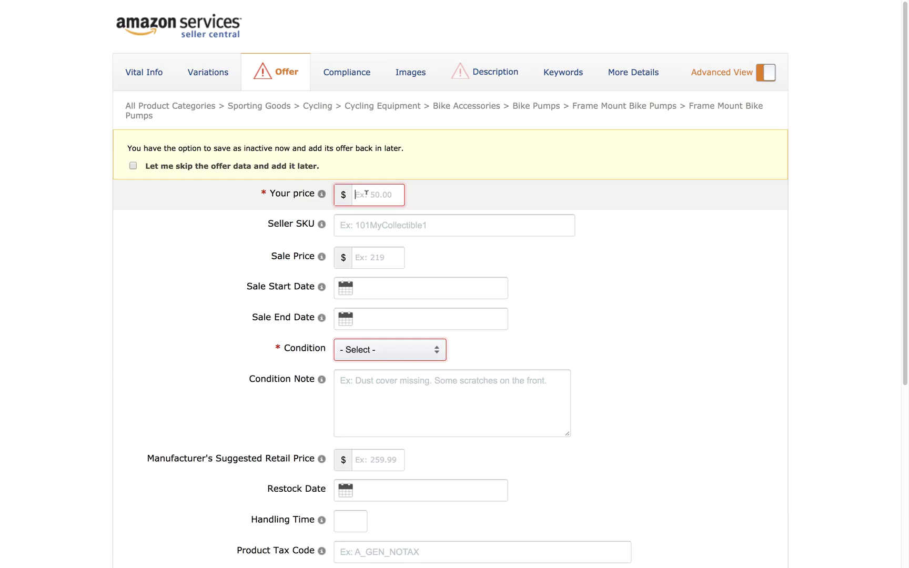
text(19)
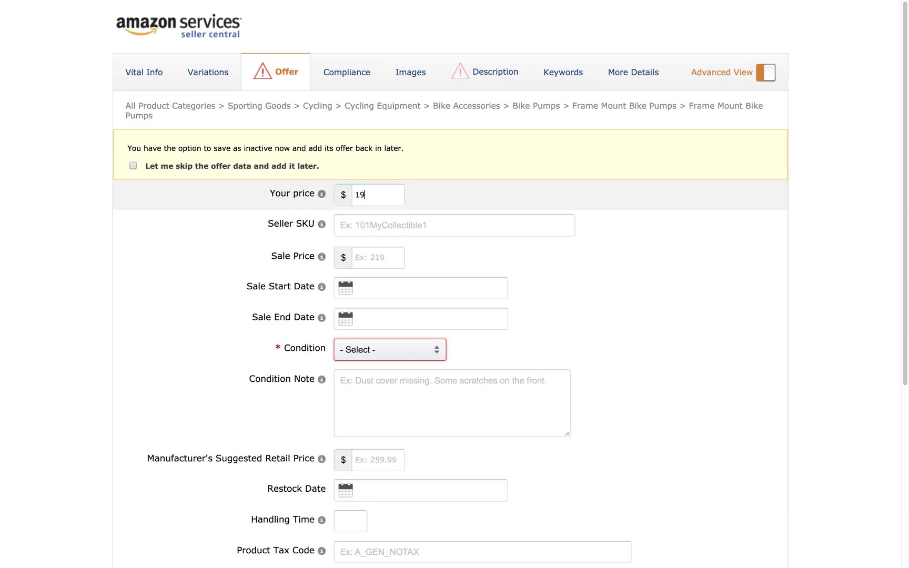
text(.99)
click(375, 221)
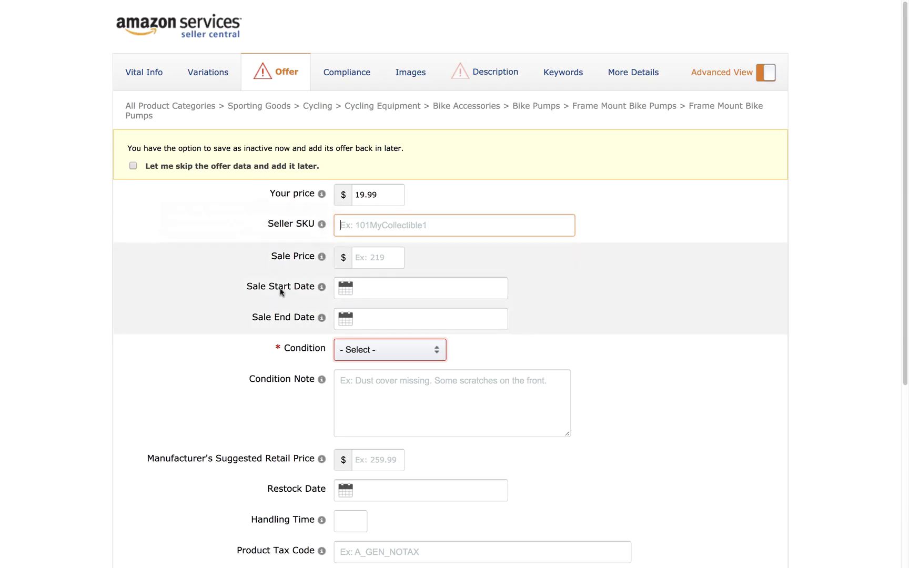
click(373, 352)
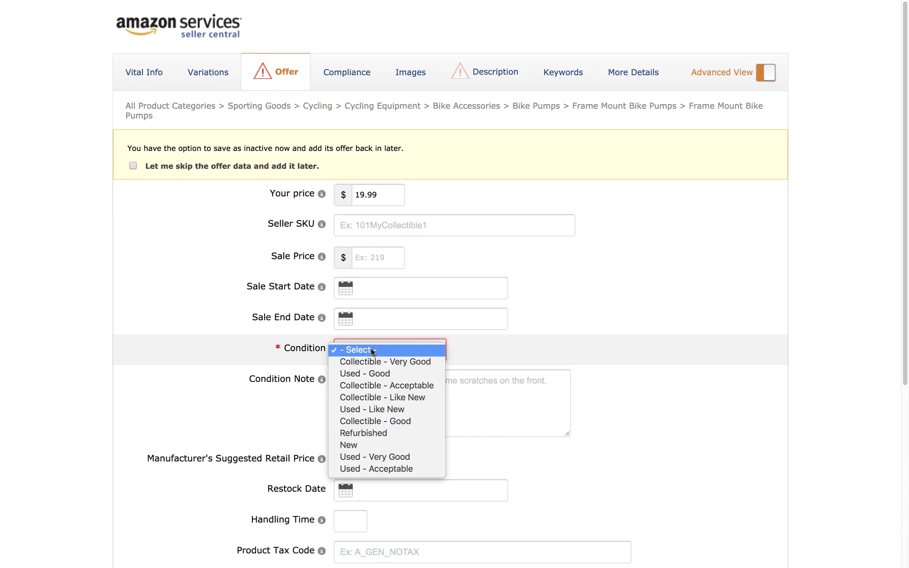
click(375, 446)
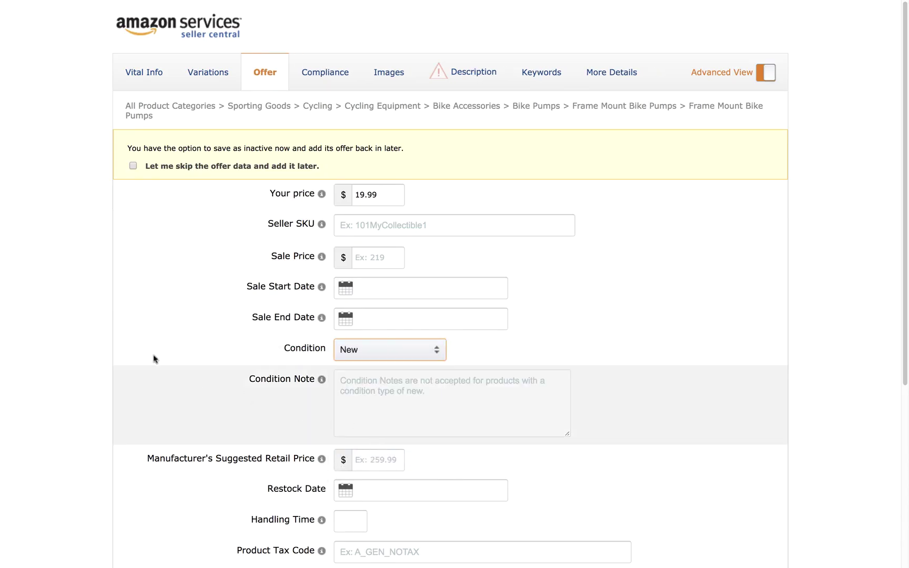
Step: Enter "Our frame mounted bike pump is lightweight and durable" as the key product feature in the listing's description
scroll(75, 284, down, 5)
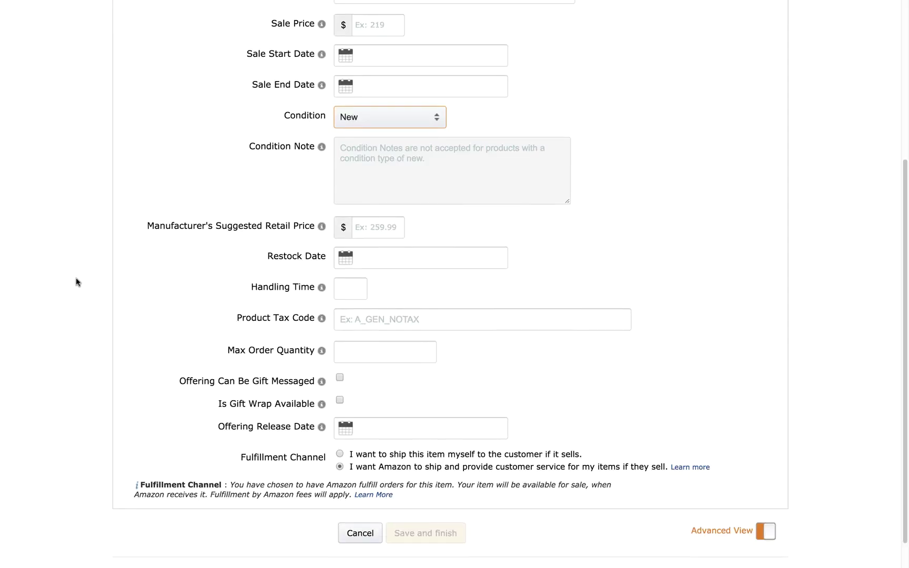
scroll(77, 282, up, 5)
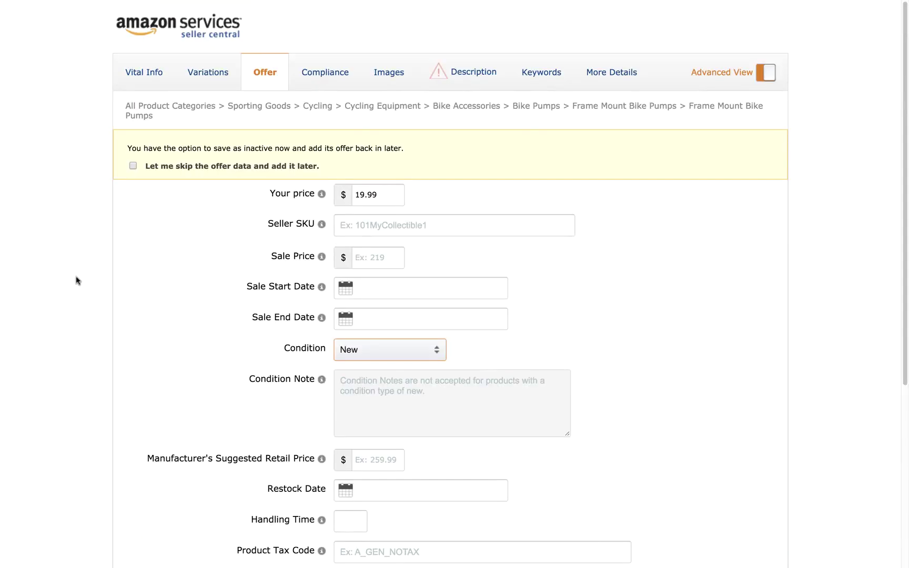
click(470, 74)
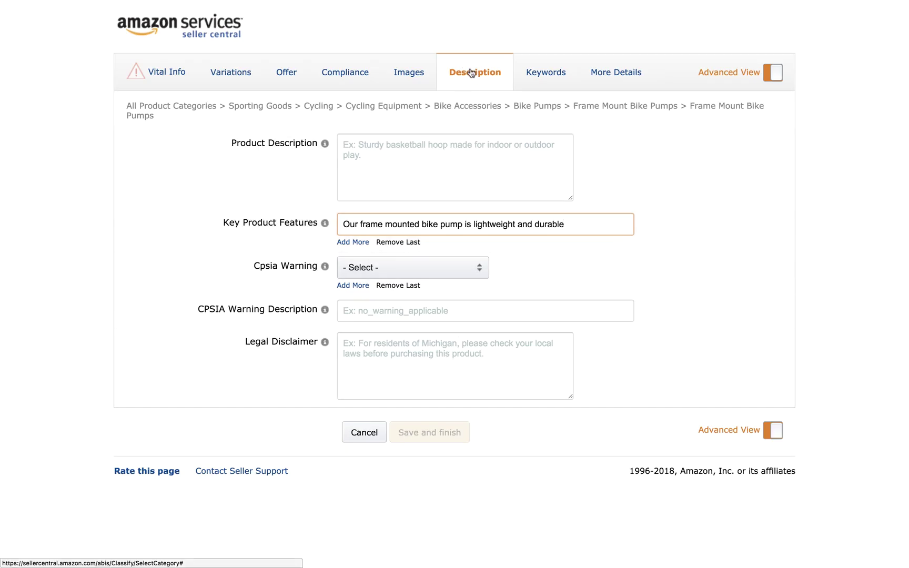
click(159, 80)
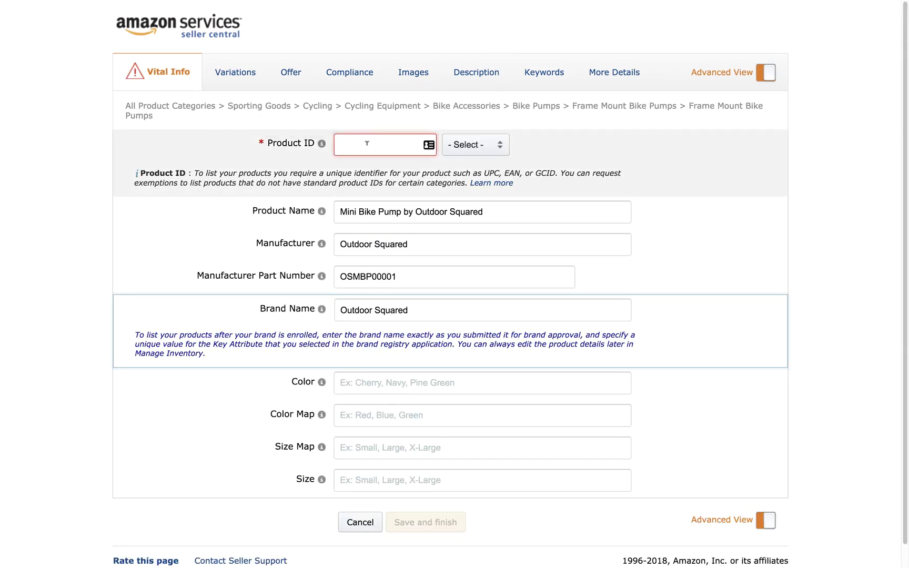
click(484, 150)
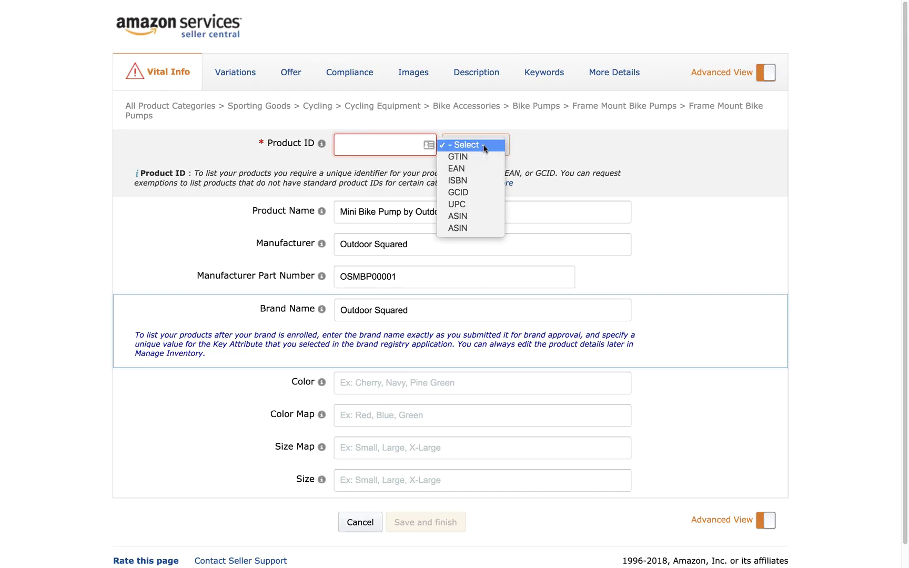
click(483, 204)
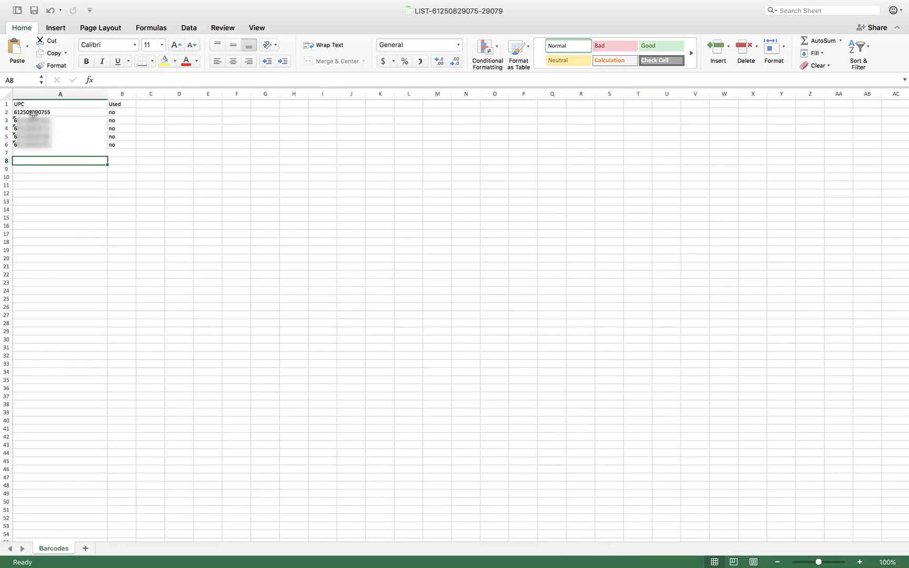
click(32, 112)
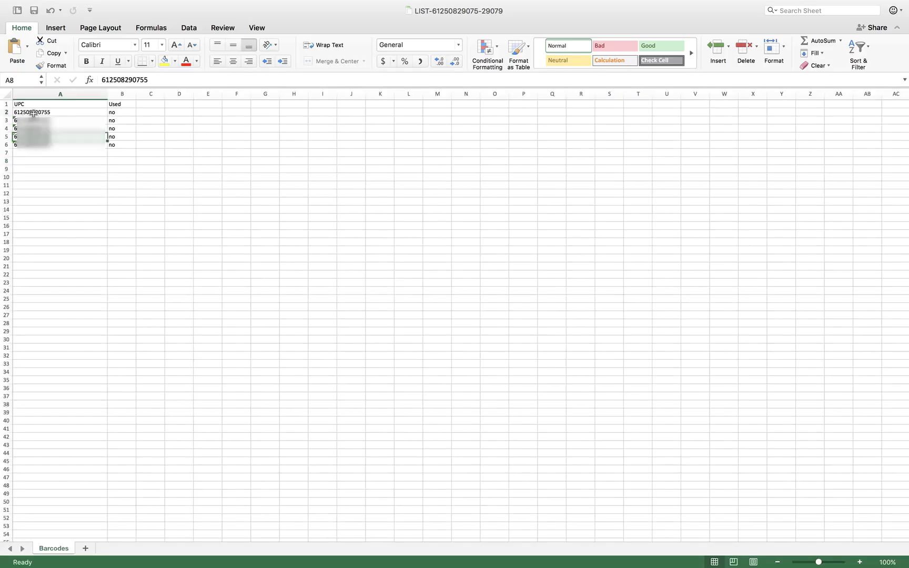
key(super+c)
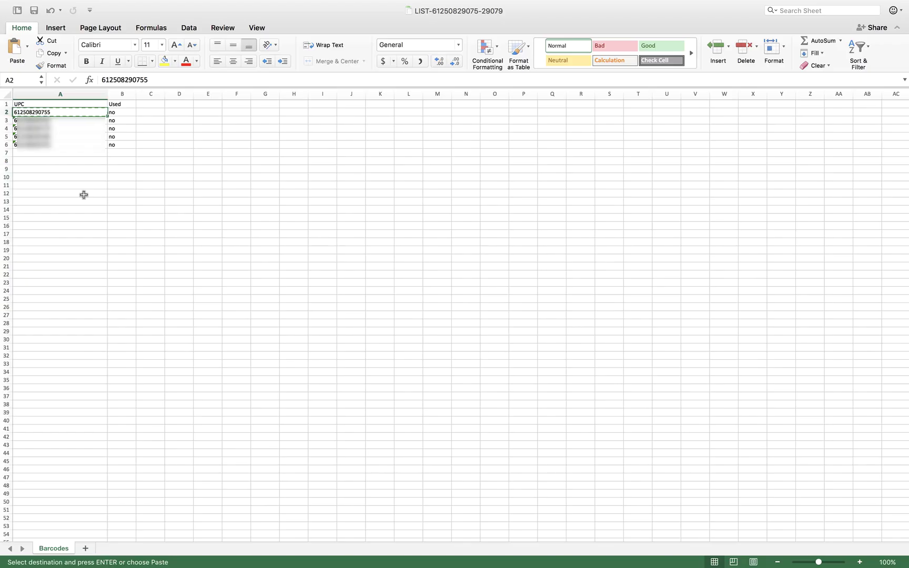
key(super+v)
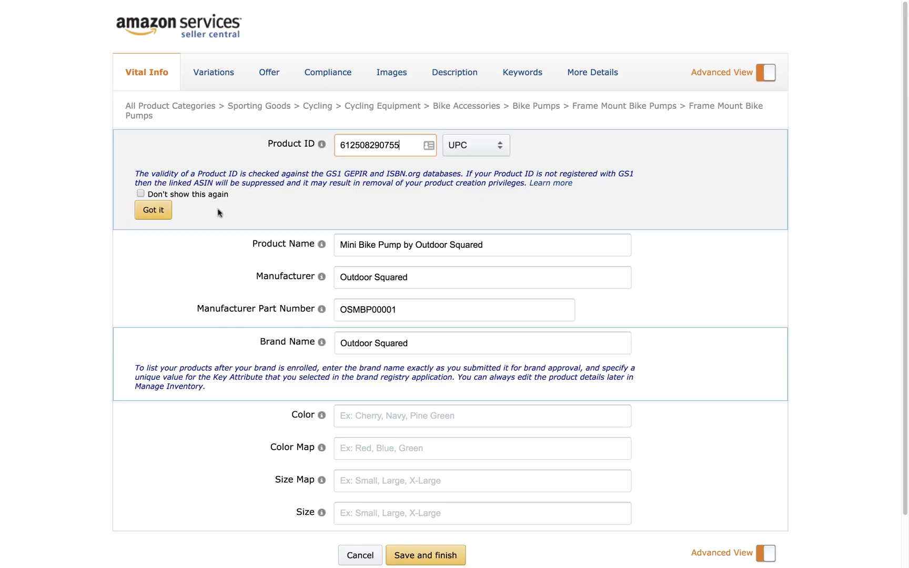
click(153, 209)
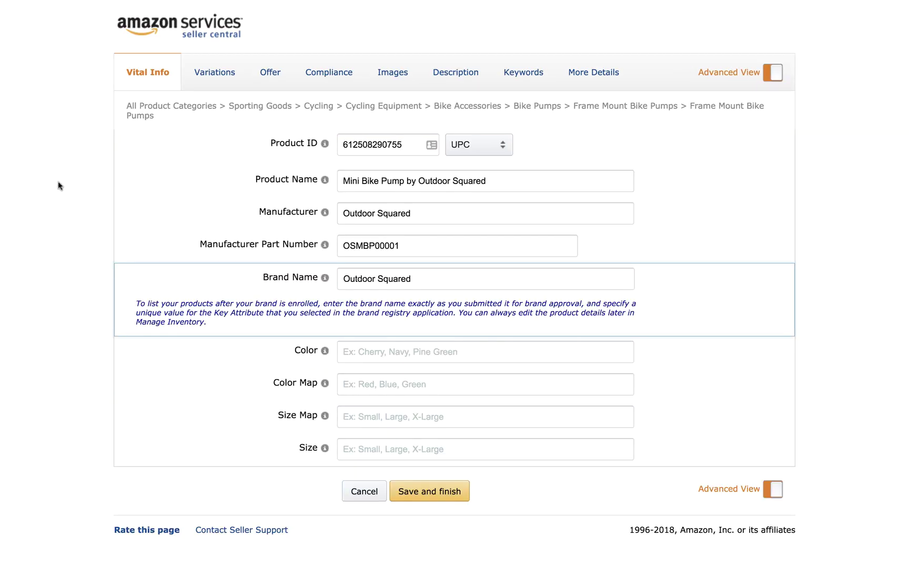
Step: Save and finish the bike pump listing and continue to the inventory management page
click(425, 492)
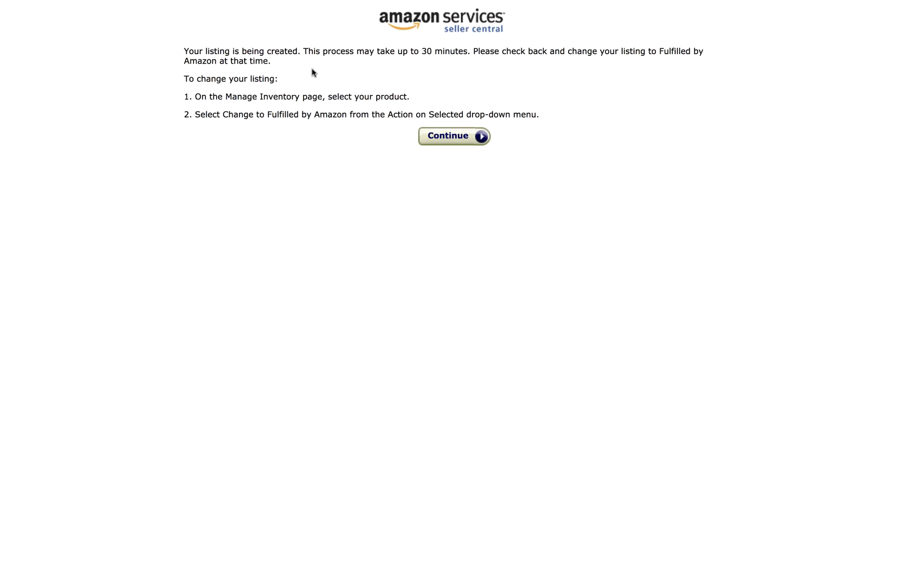
click(446, 137)
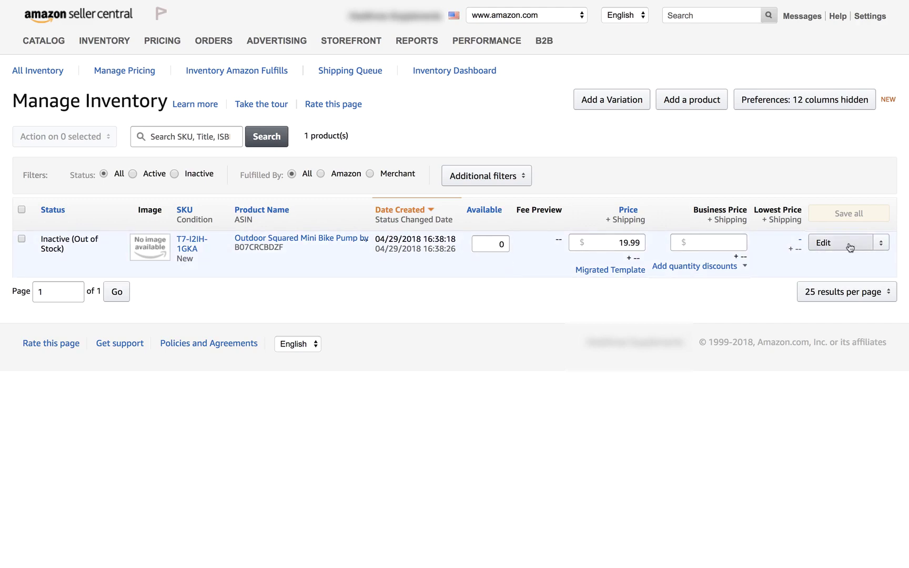
Step: Change the mini bike pump listing to Fulfilled by Amazon, keeping Amazon barcode as the barcode type and choosing to convert only
click(882, 245)
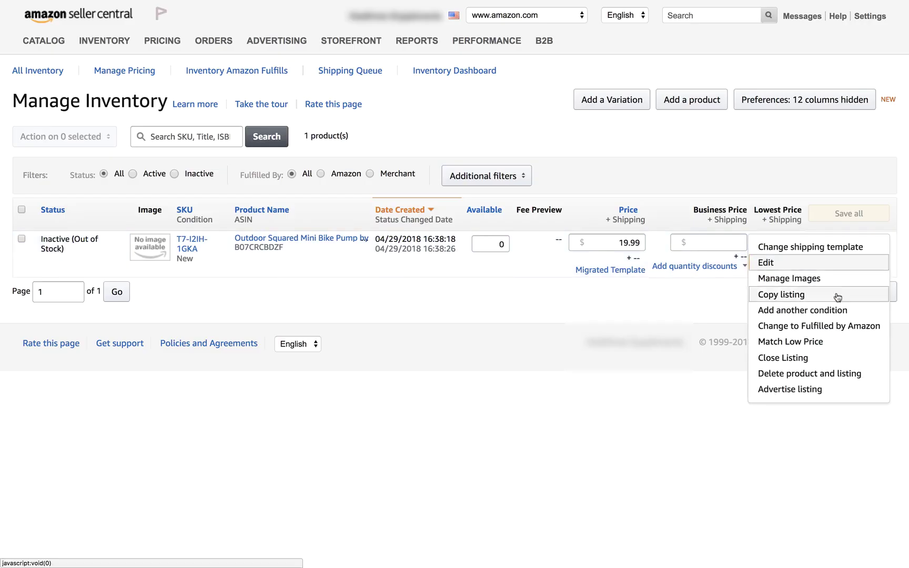
click(834, 327)
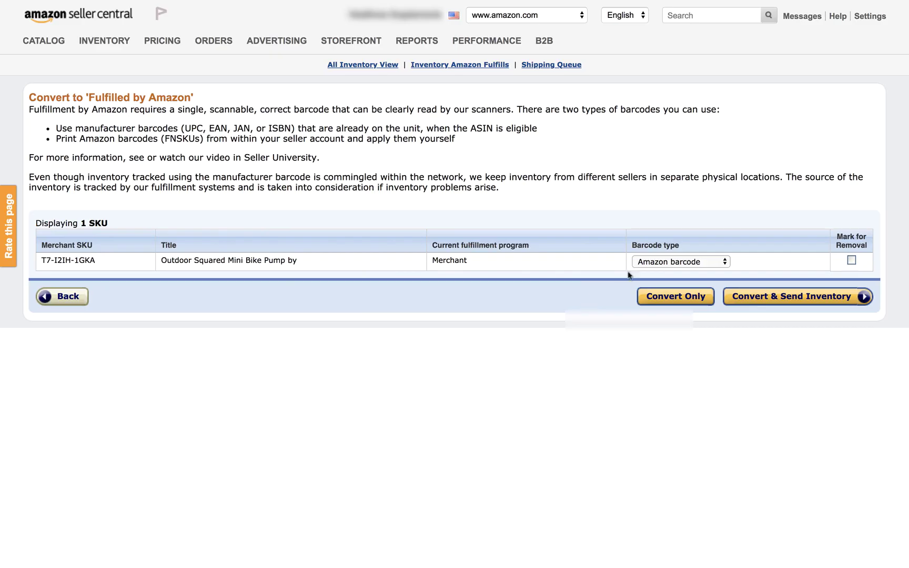
click(678, 264)
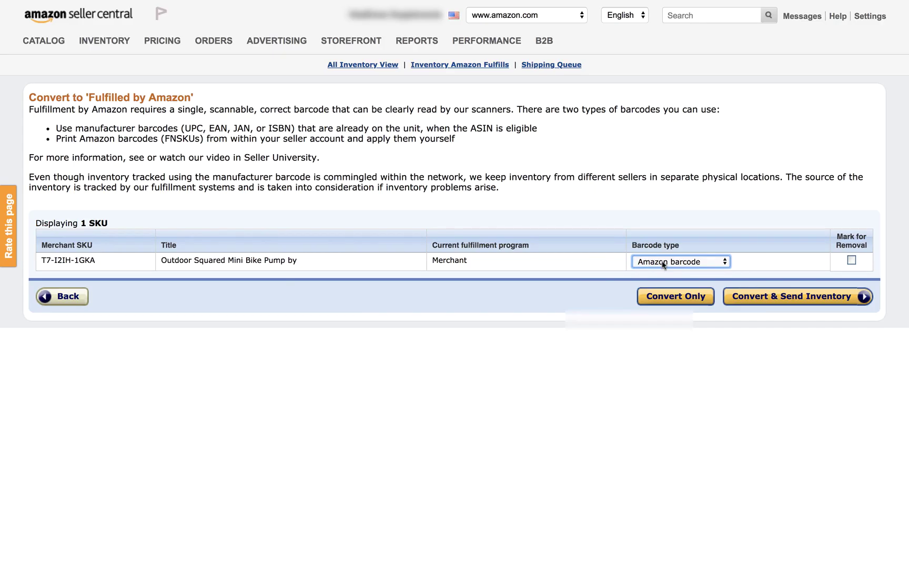
click(664, 263)
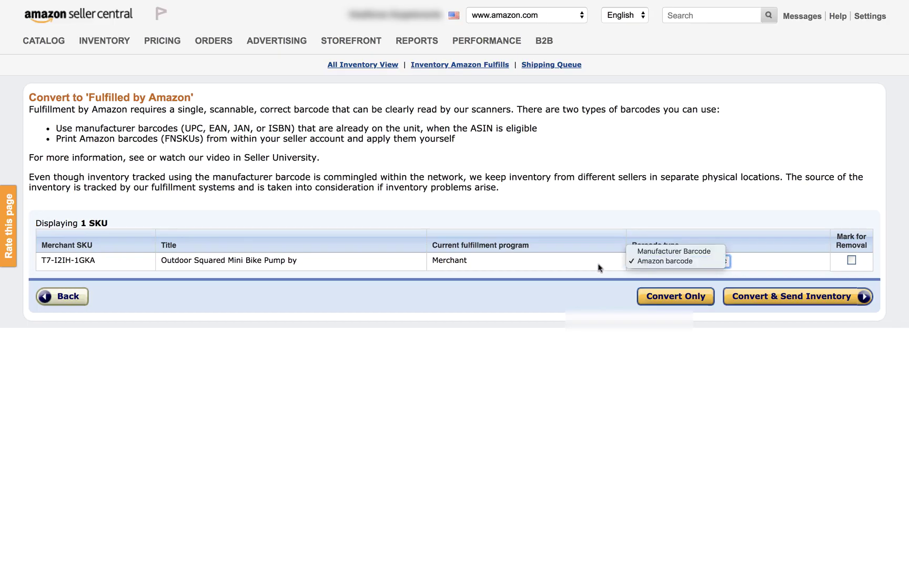
click(617, 272)
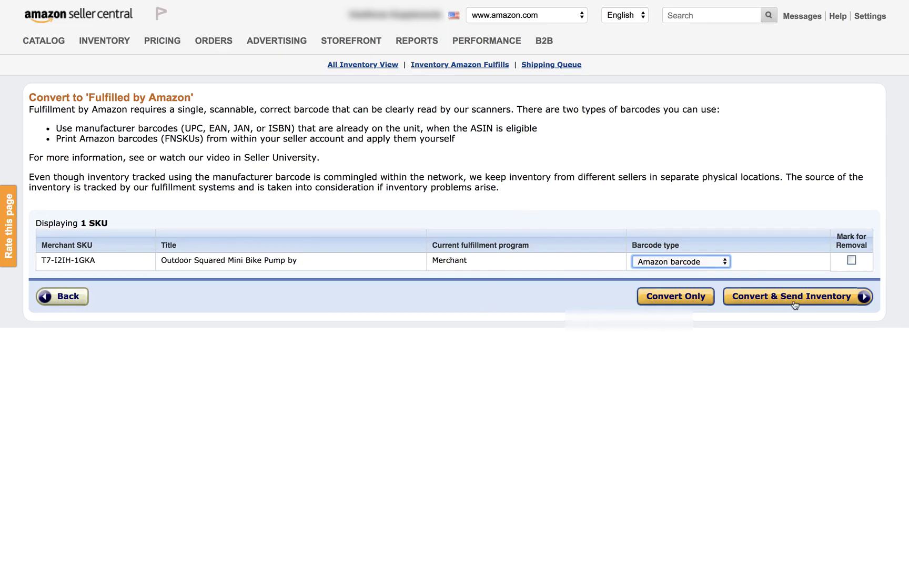
click(671, 300)
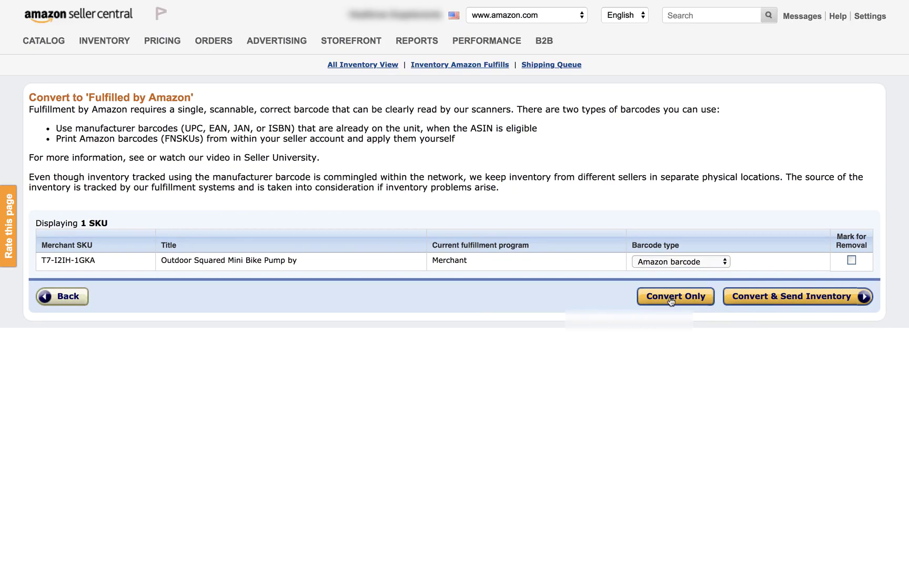
click(671, 300)
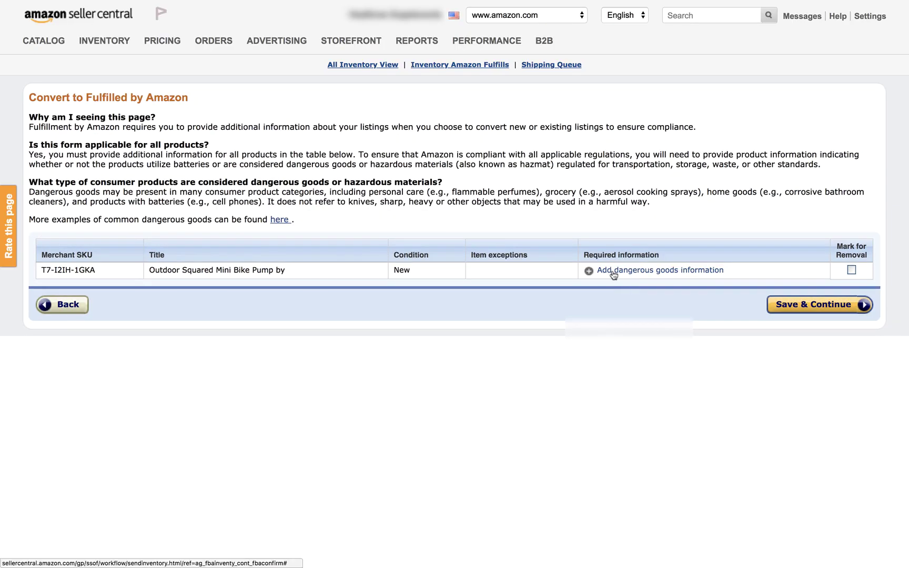
Step: Submit the pump's dangerous goods information with No for both batteries and hazardous material, then save and continue the conversion
click(678, 273)
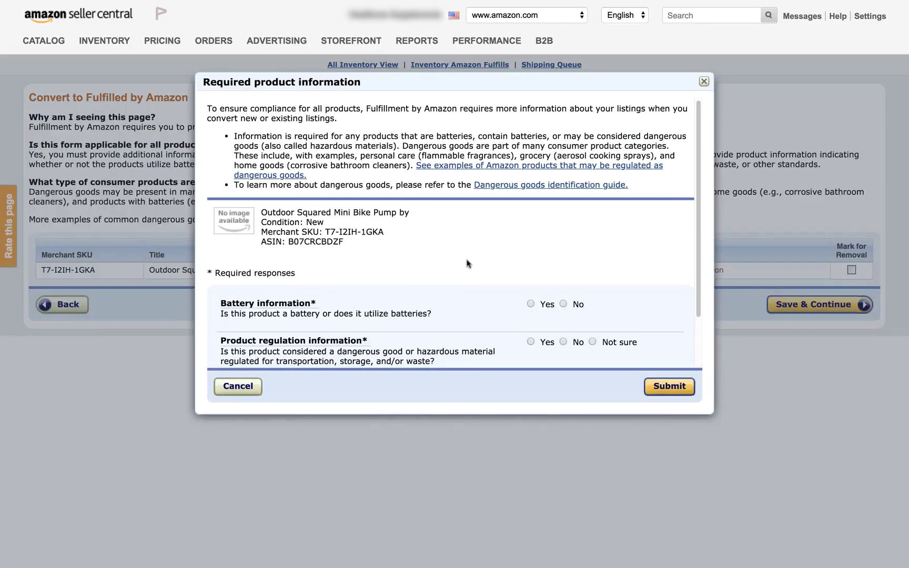
scroll(468, 264, down, 2)
scroll(468, 264, down, 1)
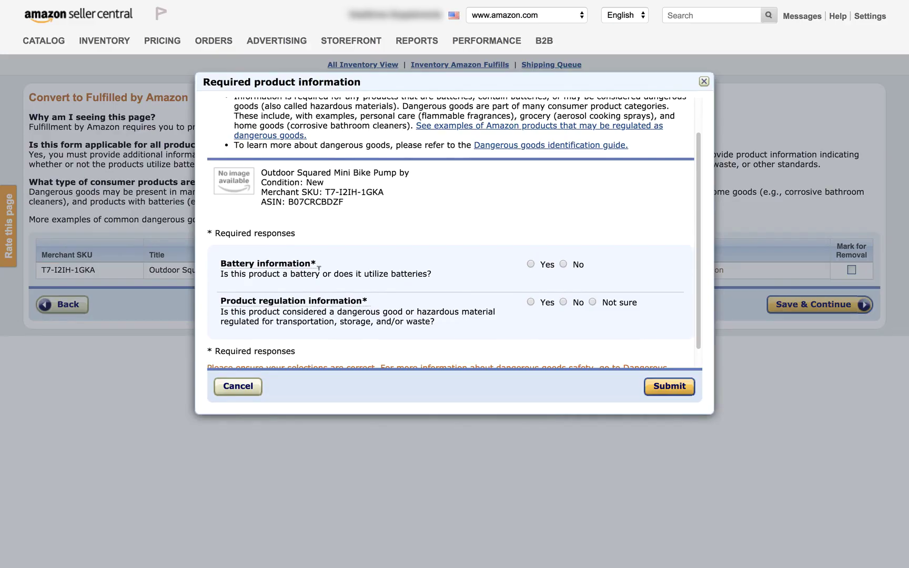
click(563, 263)
scroll(468, 273, down, 1)
scroll(468, 272, down, 3)
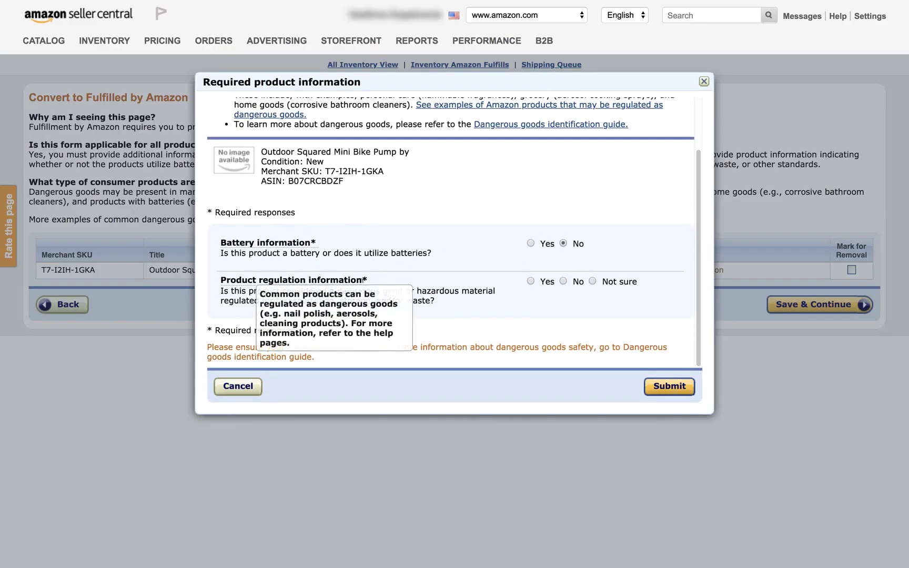
click(563, 281)
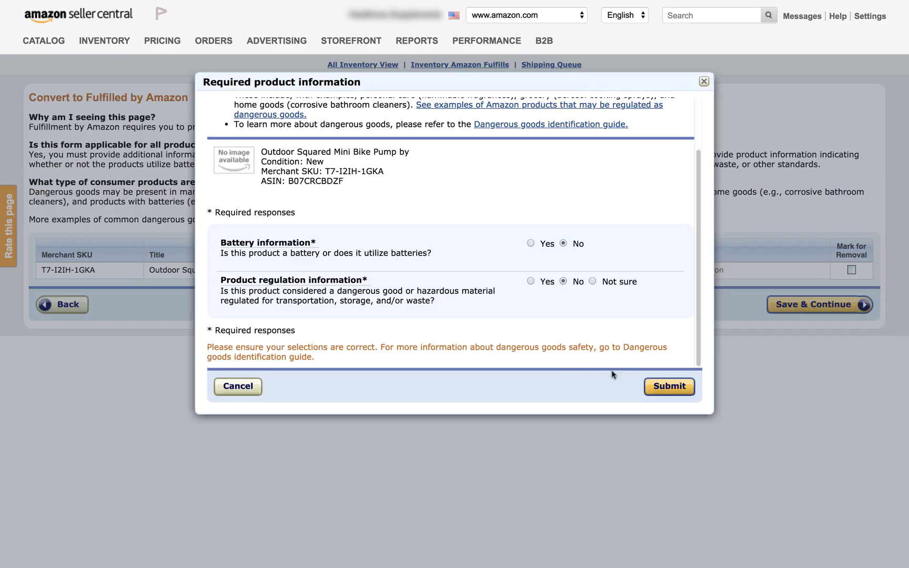
click(667, 390)
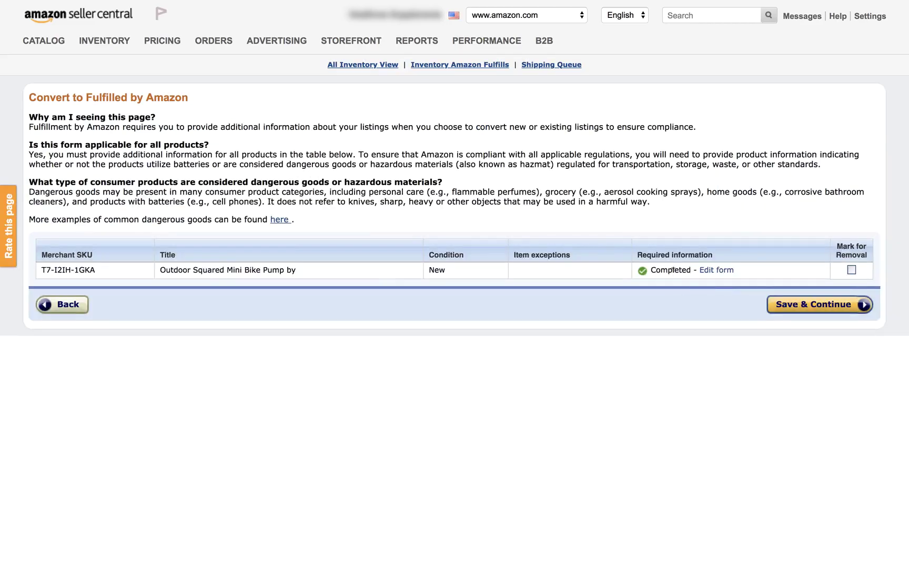
click(798, 306)
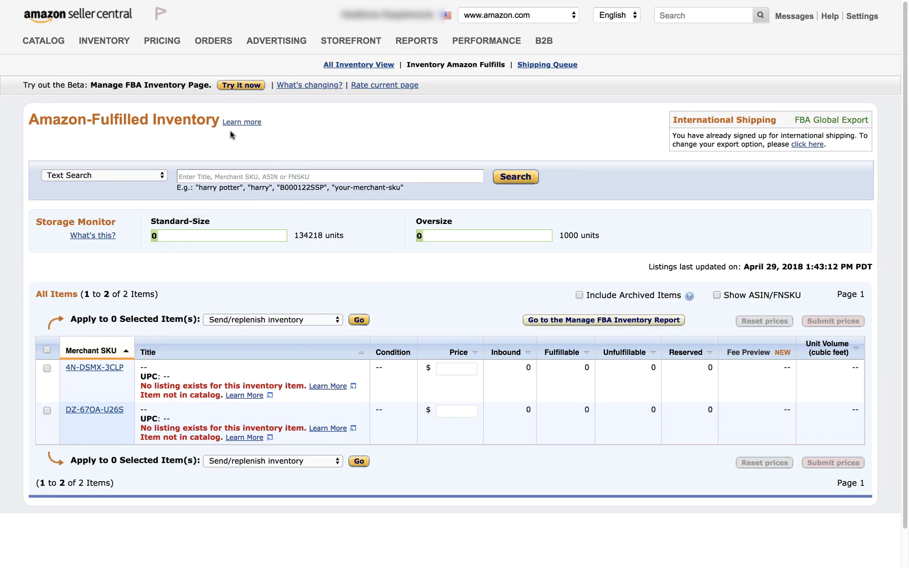
Step: Return to the inventory management page and check the listing actions available for the bike pump
mouse_move(108, 45)
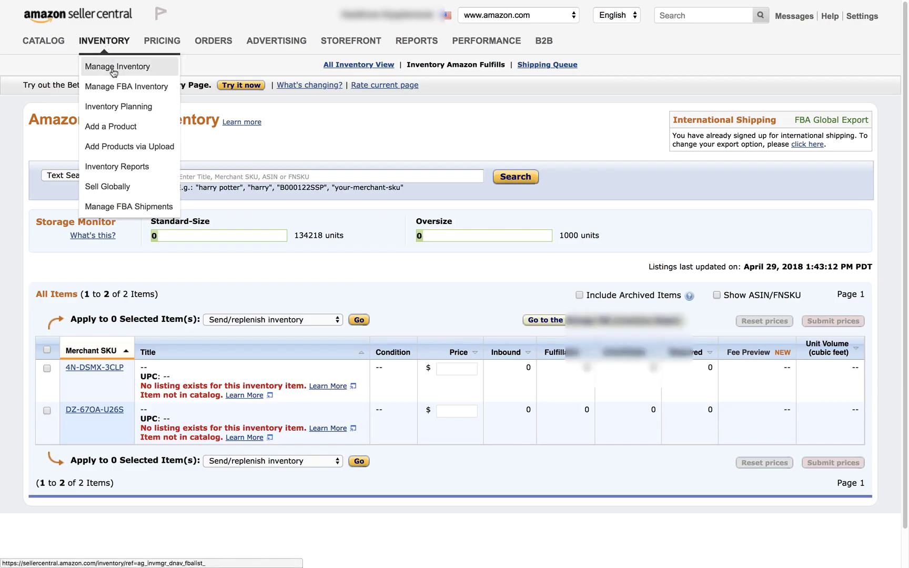
click(113, 68)
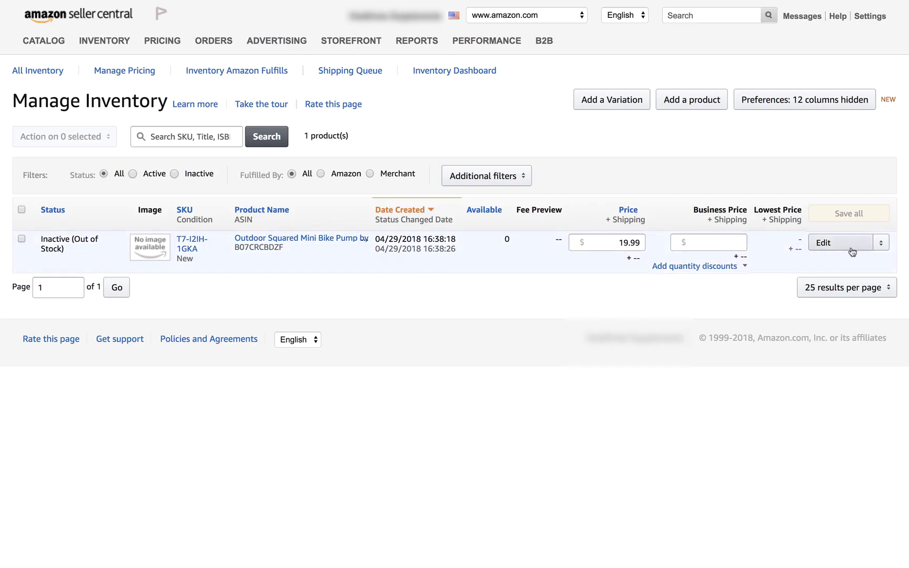
click(883, 244)
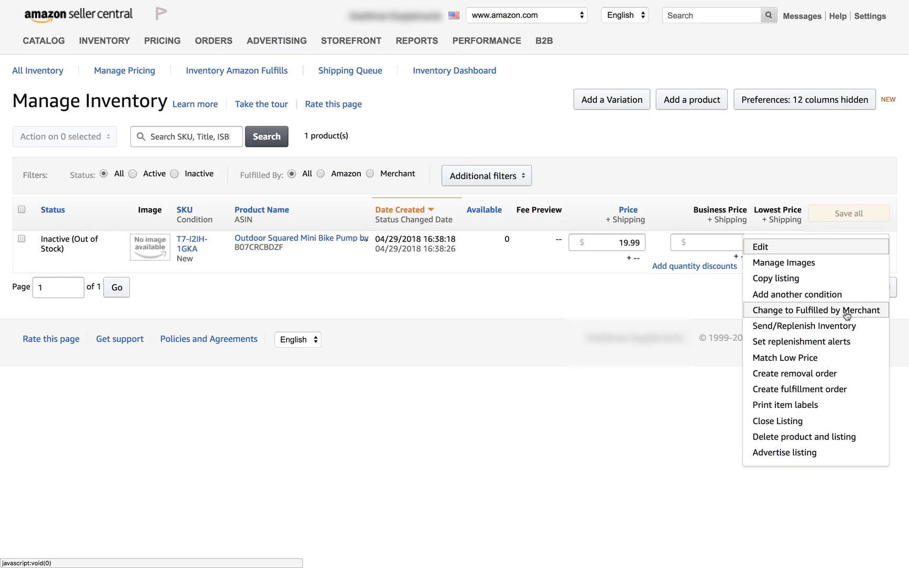
click(433, 343)
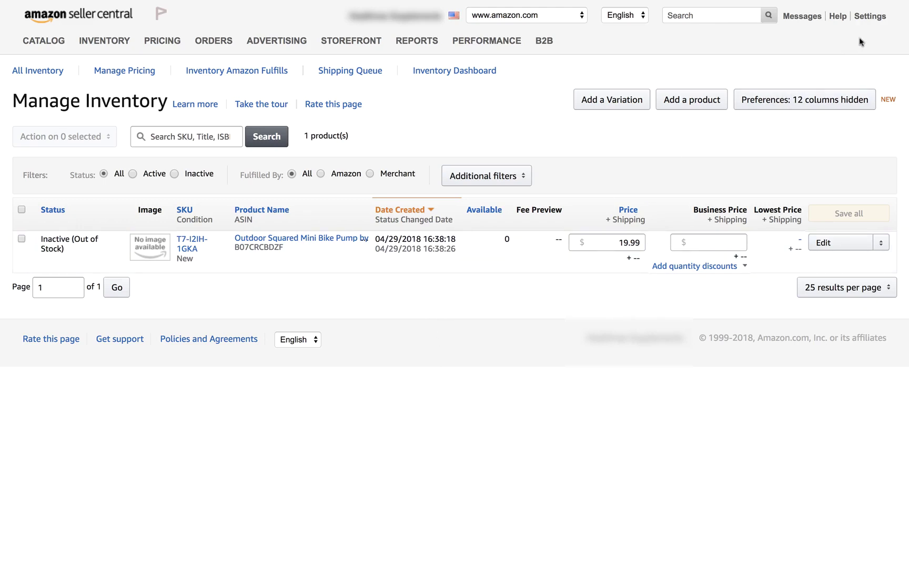
Step: In the Fulfillment by Amazon settings, update the FBA product barcode preference with Amazon barcode selected
mouse_move(870, 16)
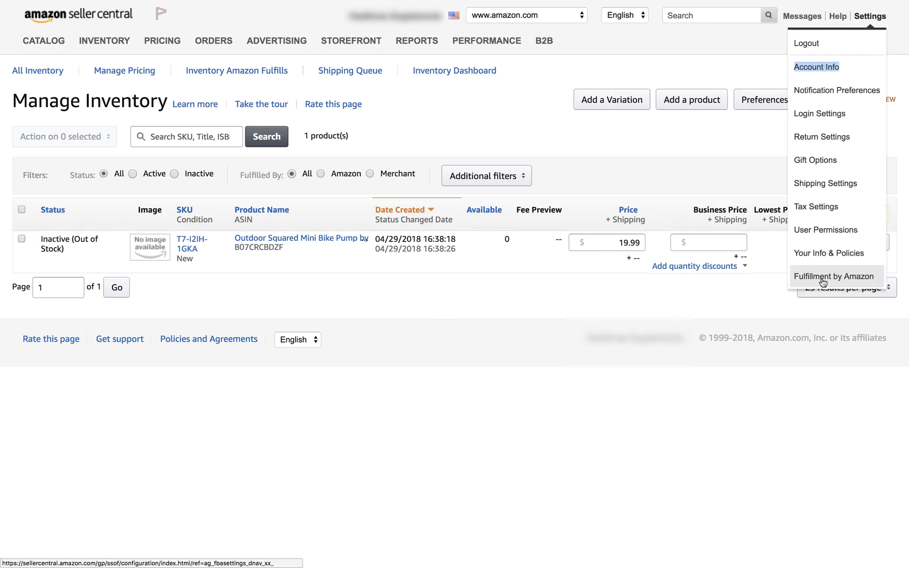
click(823, 280)
scroll(542, 298, down, 8)
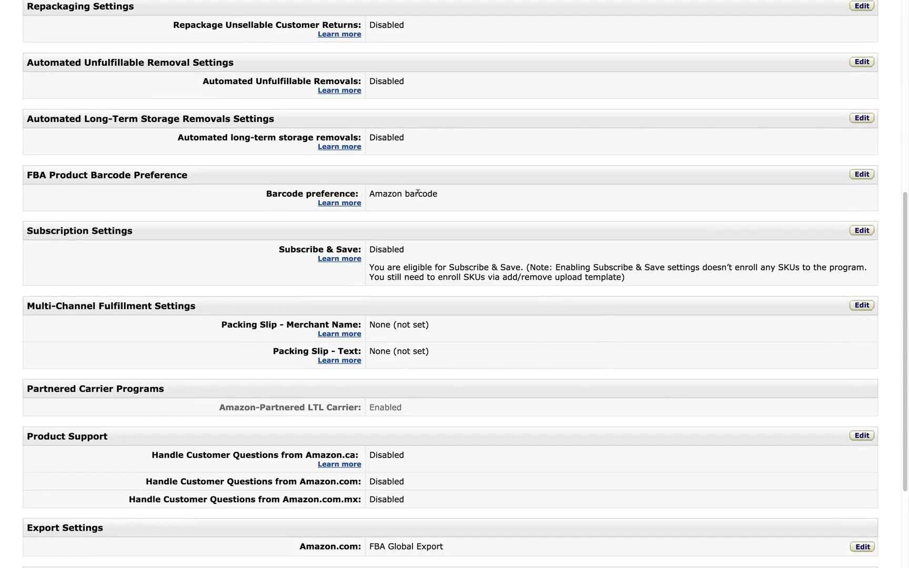
click(861, 175)
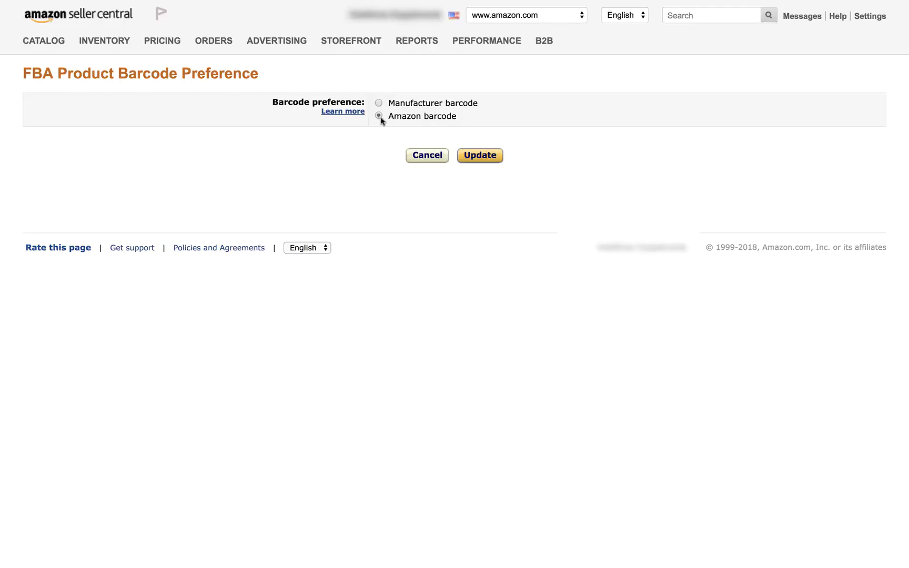
click(476, 158)
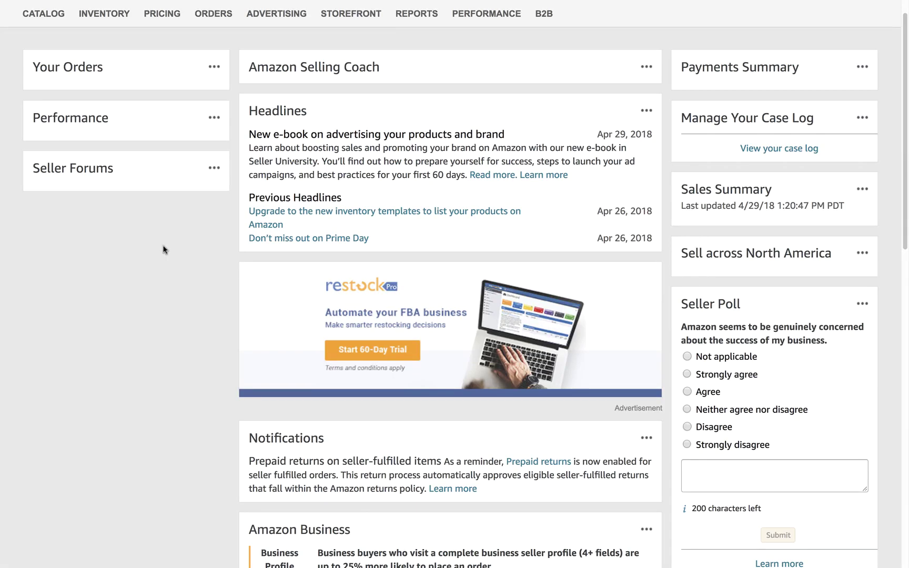